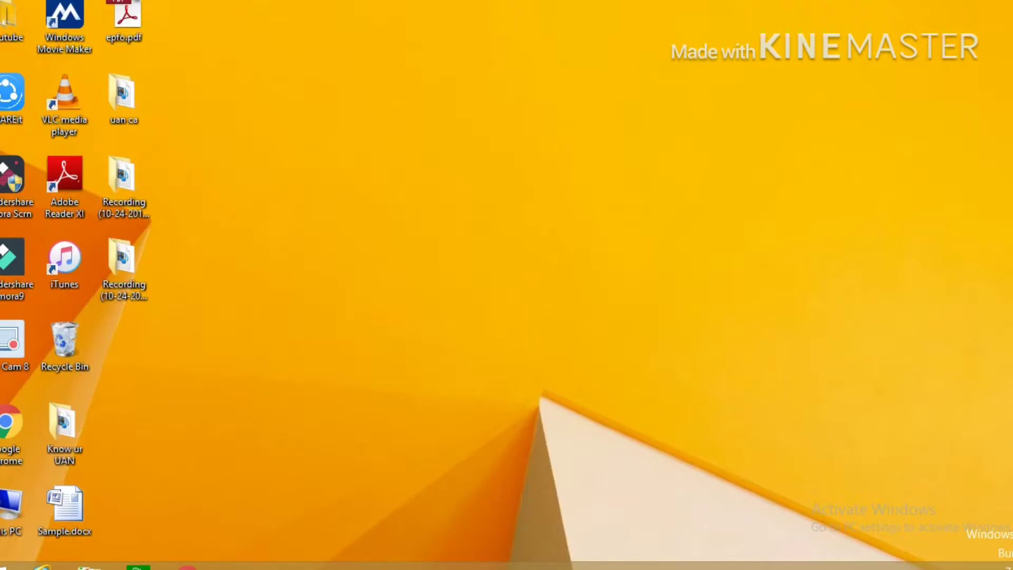
# Launch VLC media player and open its Convert / Save source selection
pyautogui.doubleClick(65, 106)
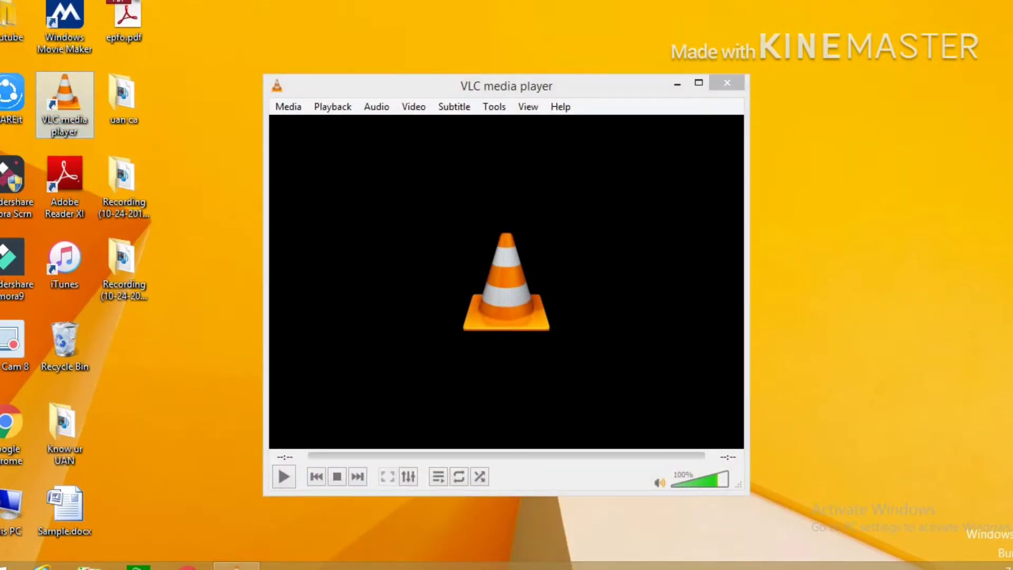
pyautogui.click(288, 106)
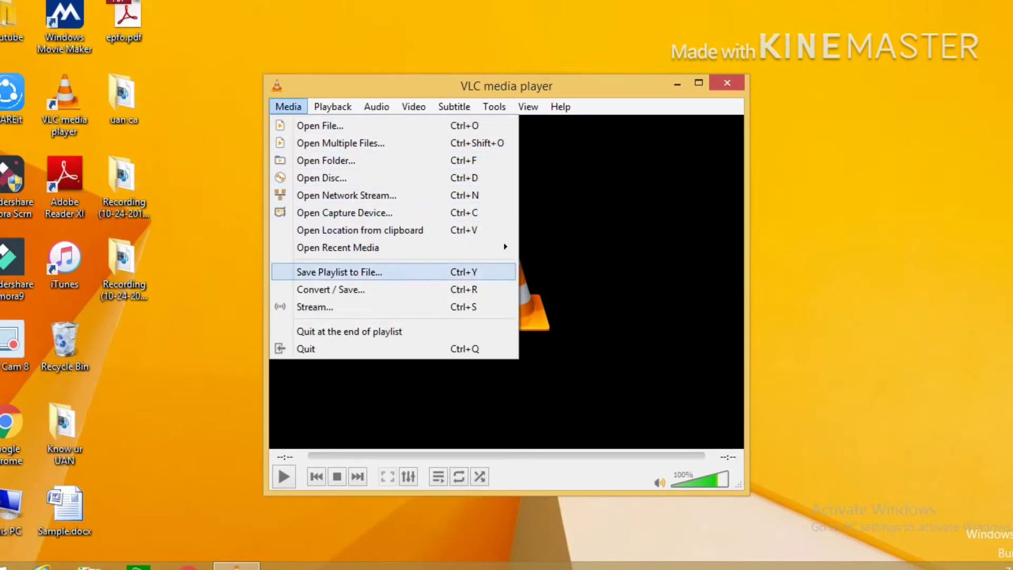
pyautogui.press('Return')
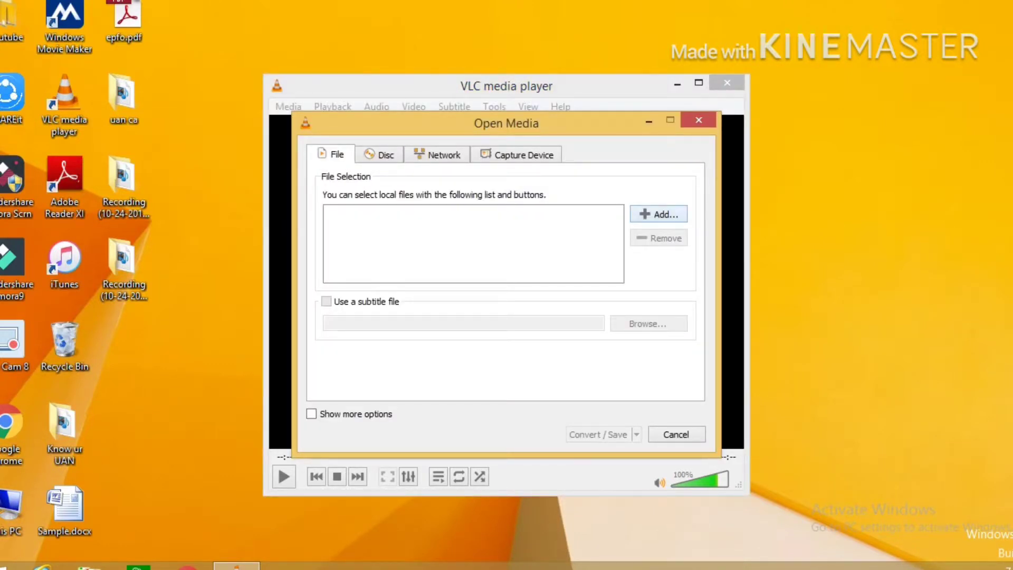
# Add output.1.avi from the Data folder in the desktop's Know ur UAN folder and proceed to its conversion settings
pyautogui.press('Return')
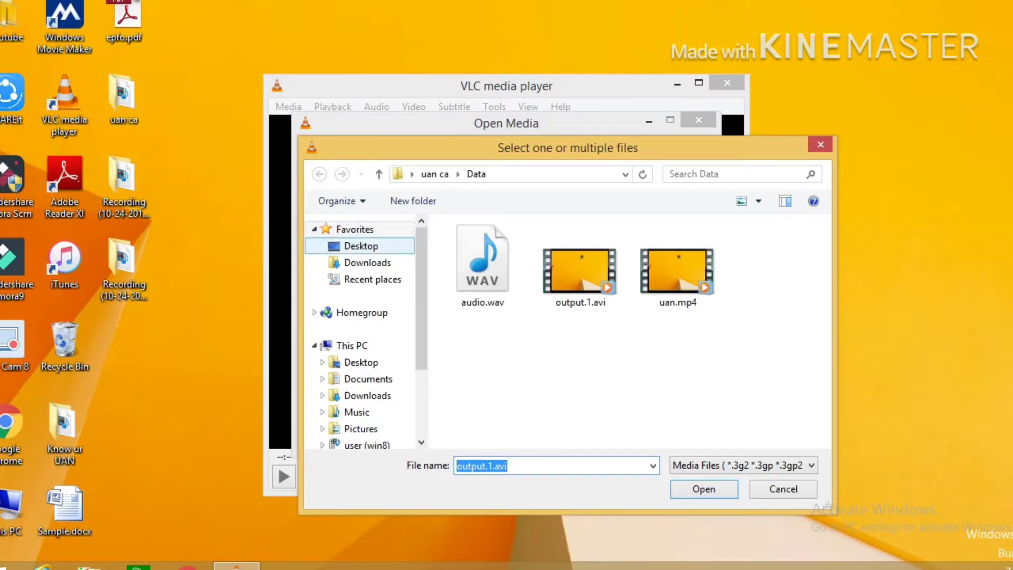
pyautogui.click(361, 246)
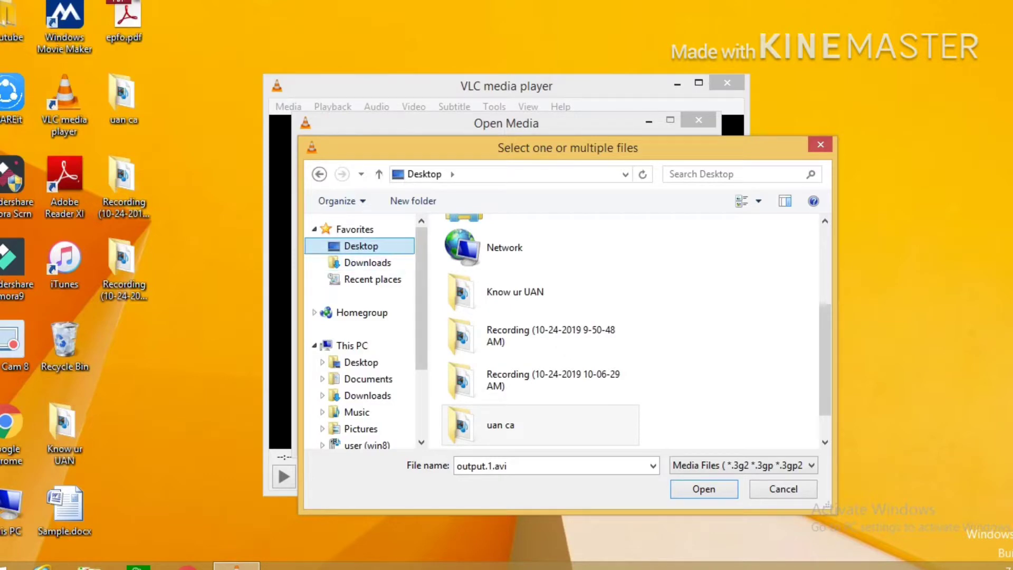
pyautogui.doubleClick(514, 292)
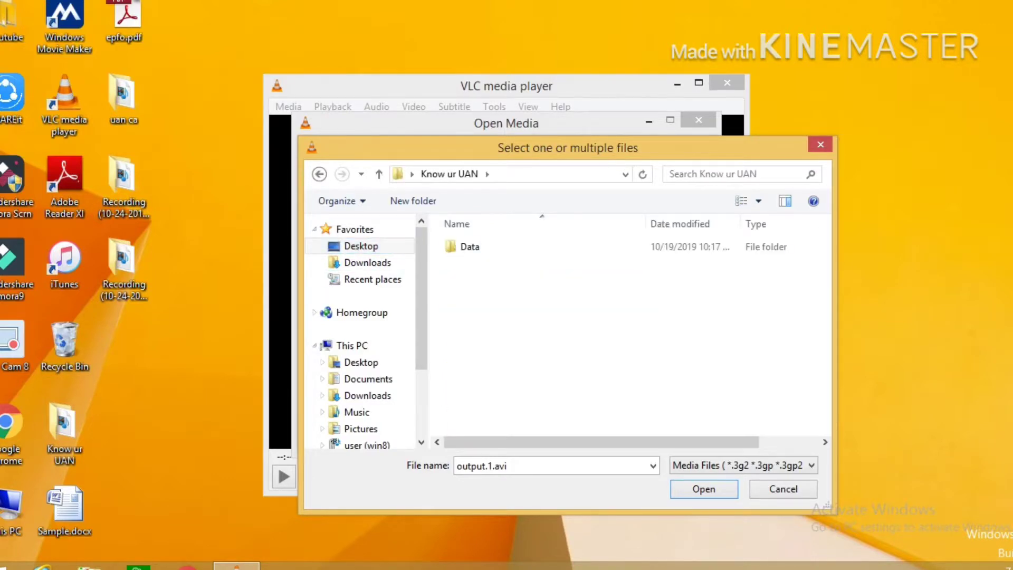
pyautogui.doubleClick(470, 246)
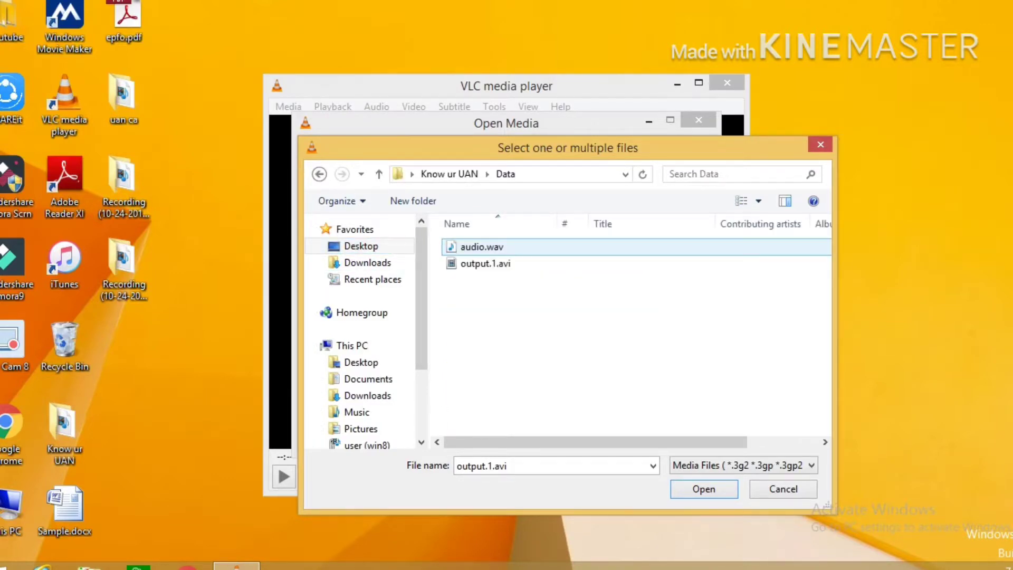
pyautogui.click(486, 264)
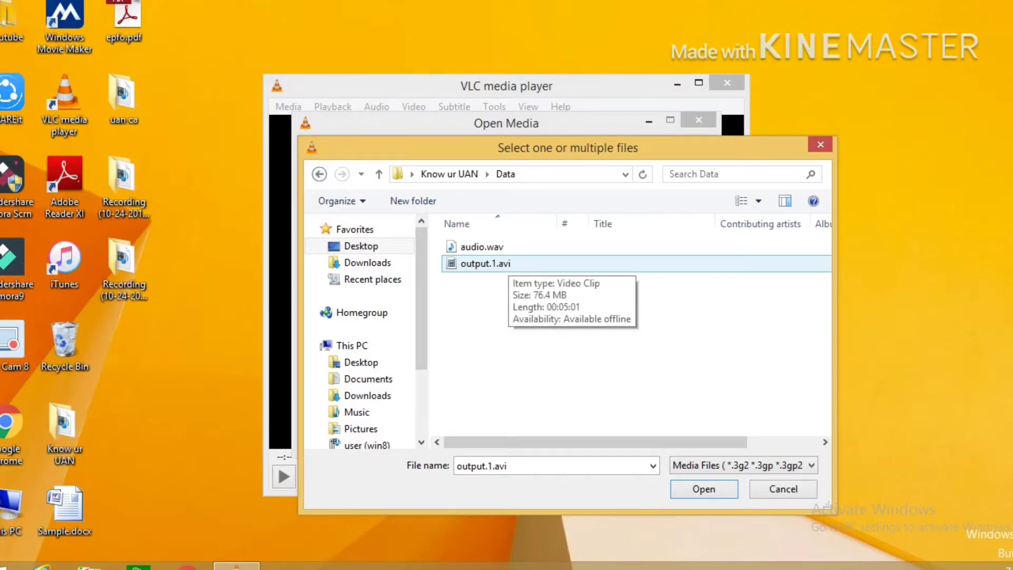
pyautogui.press('Return')
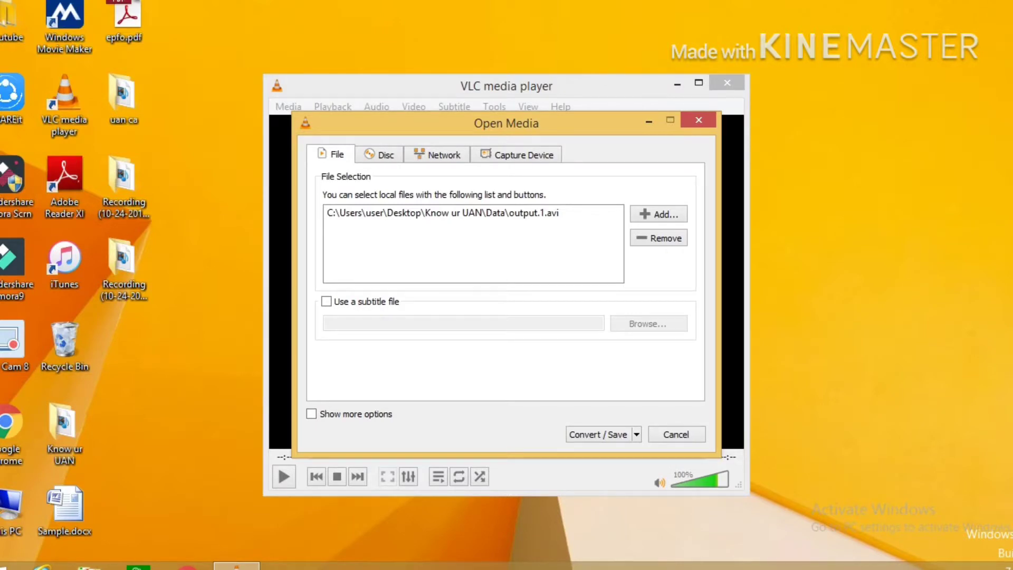
pyautogui.click(443, 212)
pyautogui.click(444, 212)
pyautogui.press('Return')
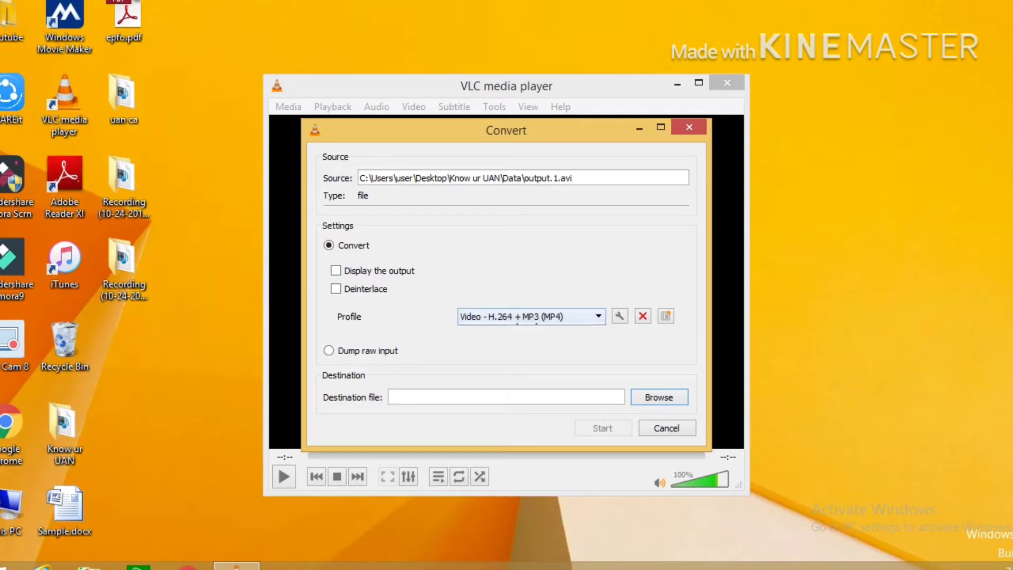
# Look through the available conversion profiles and choose Video - H.264 + MP3 (MP4)
pyautogui.click(531, 316)
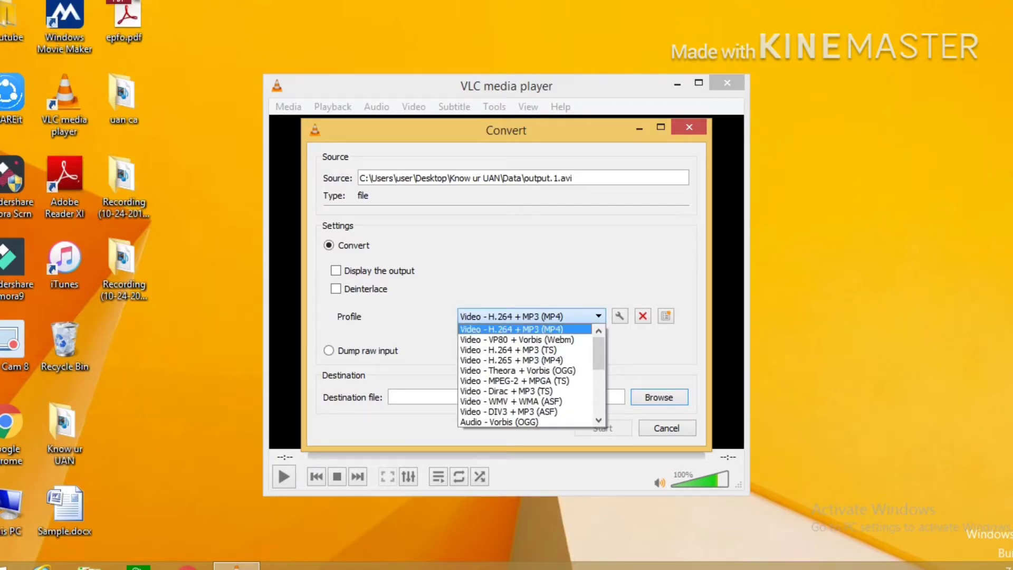
pyautogui.press('Down')
pyautogui.press('Down')
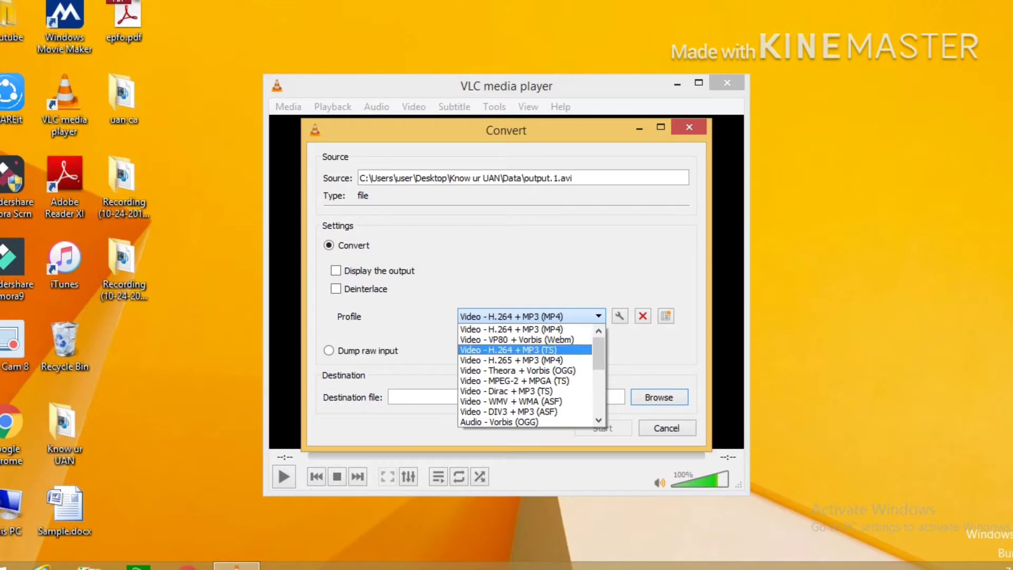
pyautogui.press('Down')
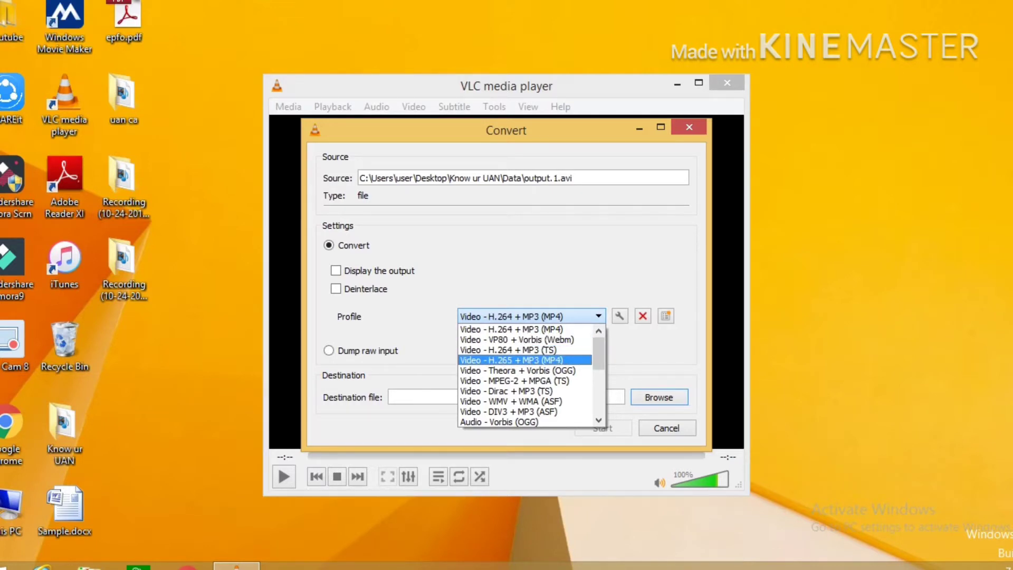
pyautogui.press('Down')
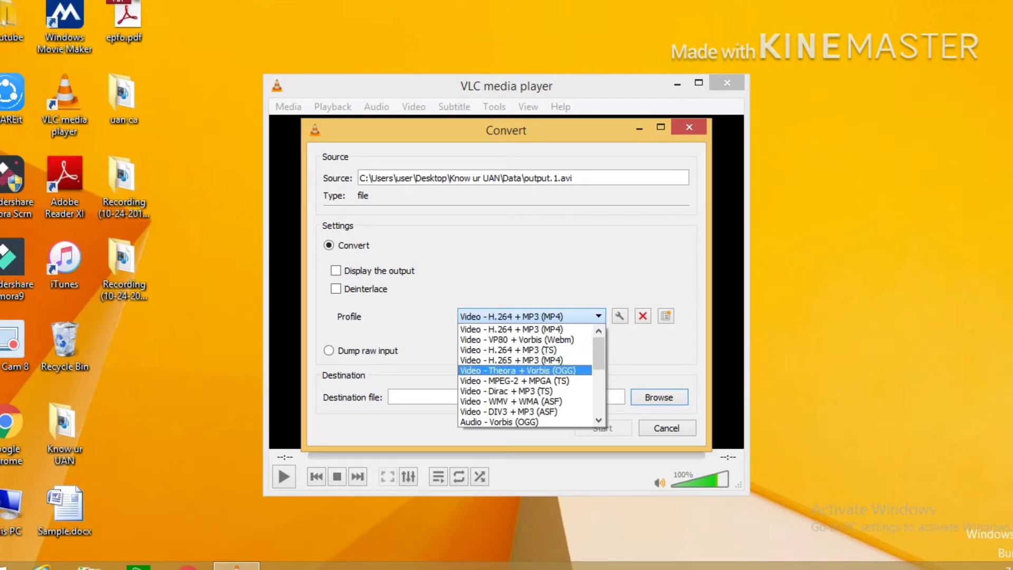
pyautogui.press('Down')
pyautogui.press('Down')
pyautogui.press('Down')
pyautogui.press('Down')
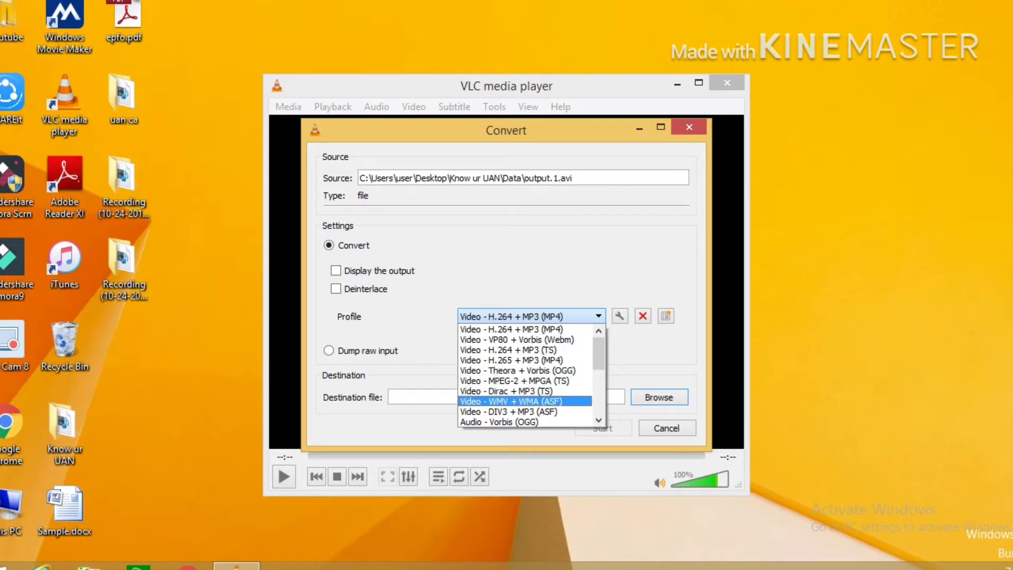
pyautogui.press('Up')
pyautogui.press('Up')
pyautogui.press('Up')
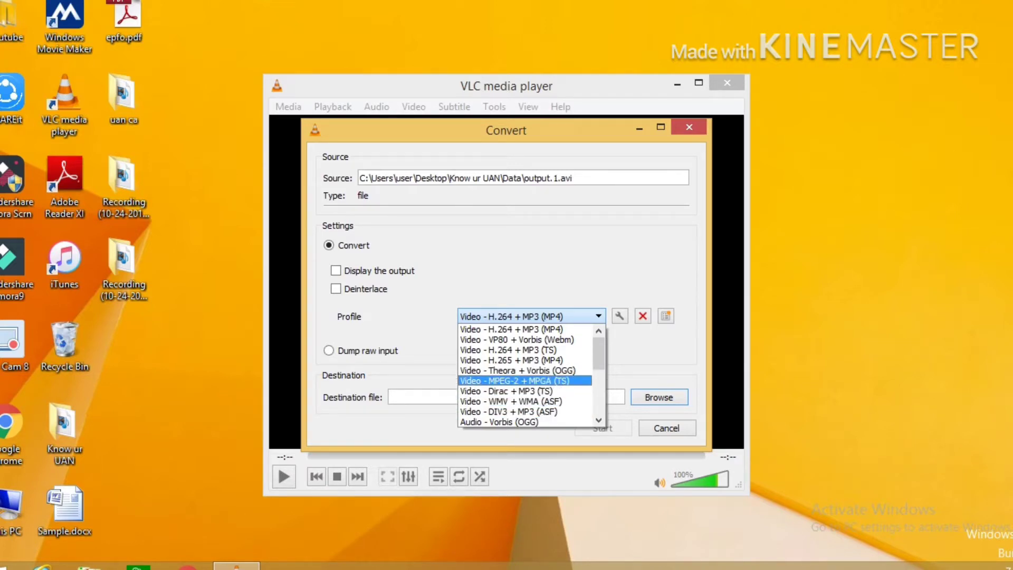
pyautogui.press('Up')
pyautogui.press('Up')
pyautogui.press('Up')
pyautogui.press('Up')
pyautogui.press('Up')
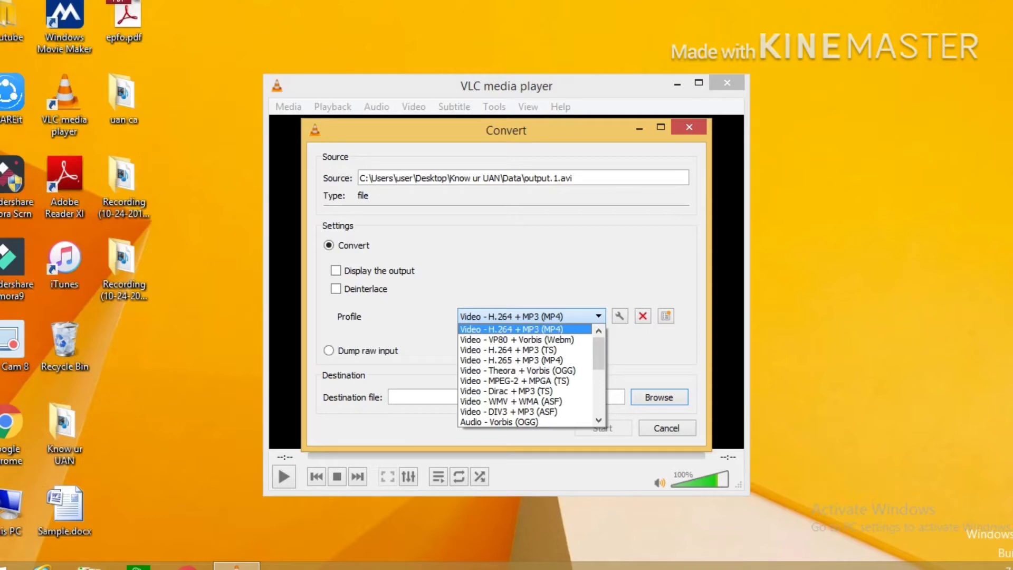
pyautogui.press('Return')
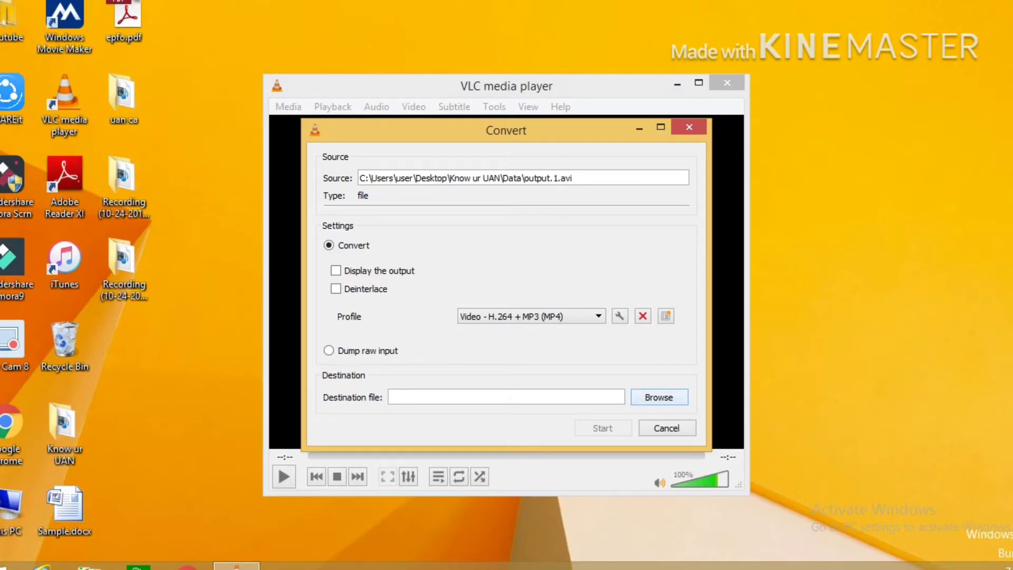
# Set the destination file to output.1.mp4 on the Desktop
pyautogui.press('Return')
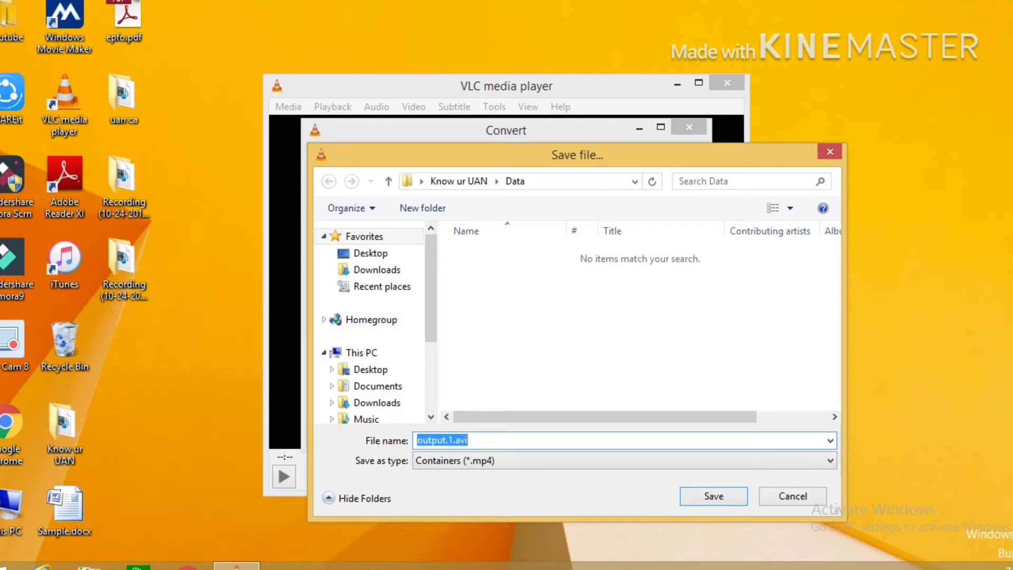
pyautogui.click(370, 253)
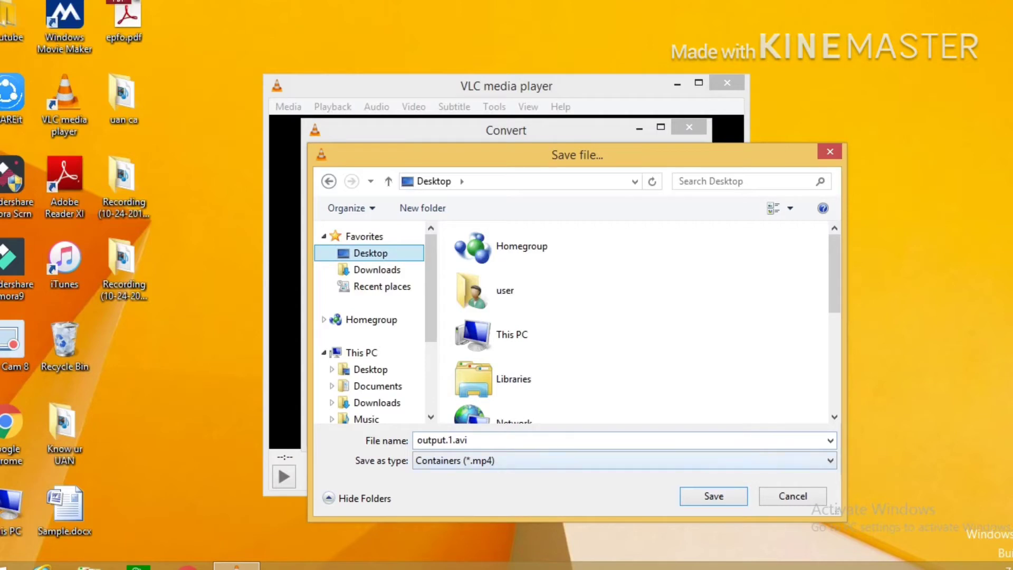
pyautogui.press('Tab')
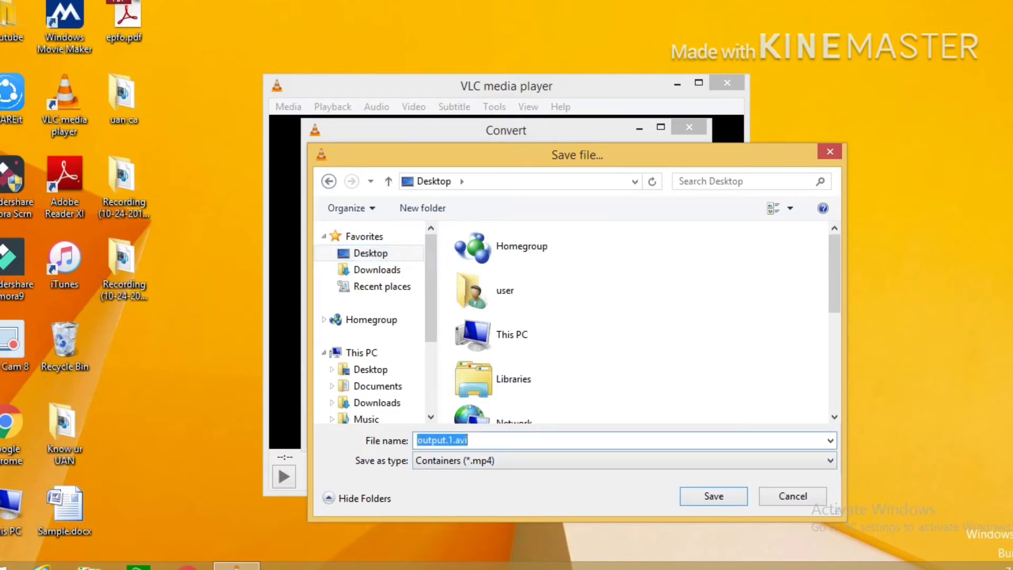
pyautogui.press('End')
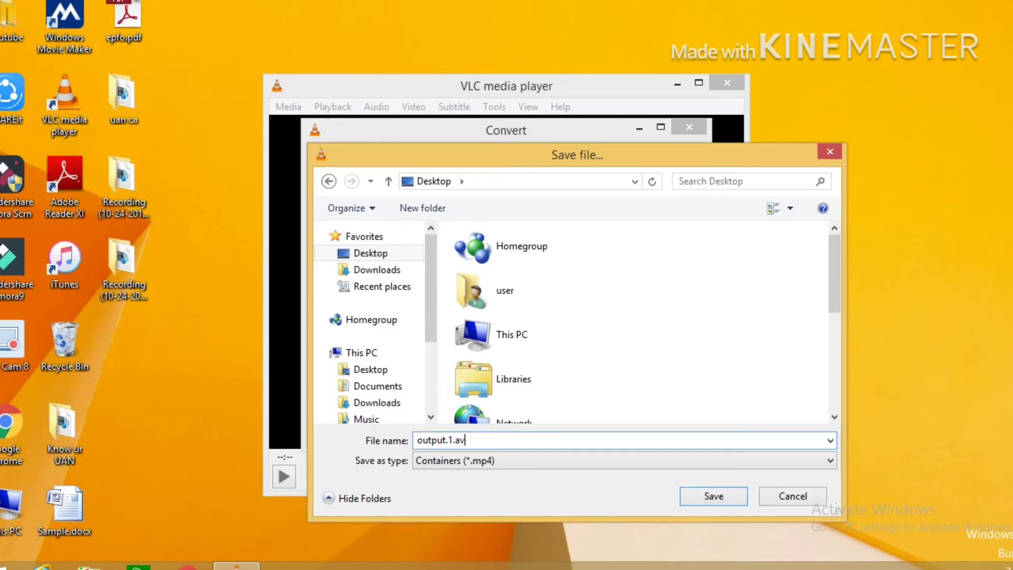
pyautogui.press('BackSpace')
pyautogui.press('BackSpace')
pyautogui.press('BackSpace')
pyautogui.write('mp4')
pyautogui.press('Return')
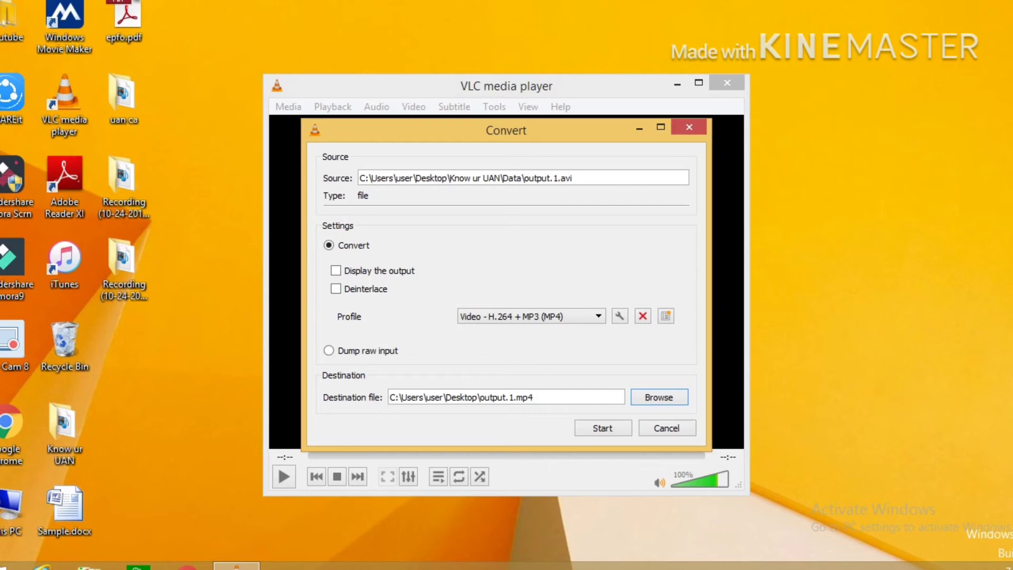
# Start the conversion and select the resulting output.1.mp4 file on the desktop
pyautogui.hotkey('alt', 's')
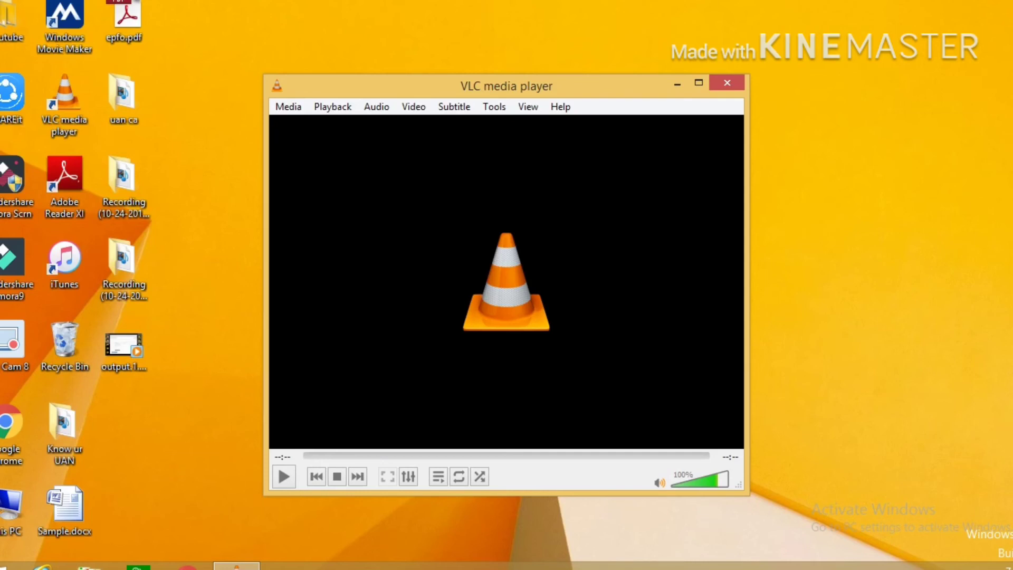
pyautogui.click(125, 349)
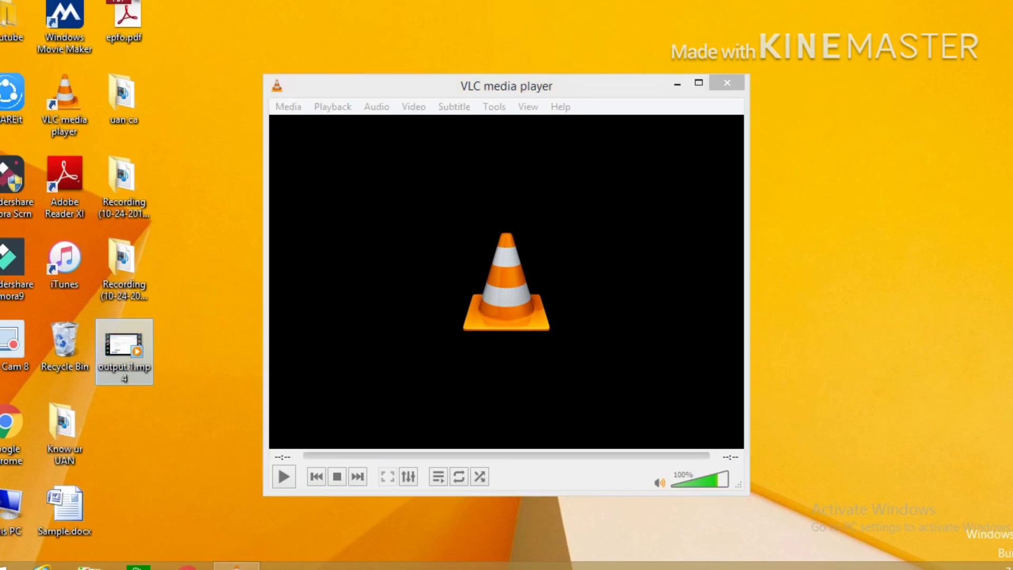